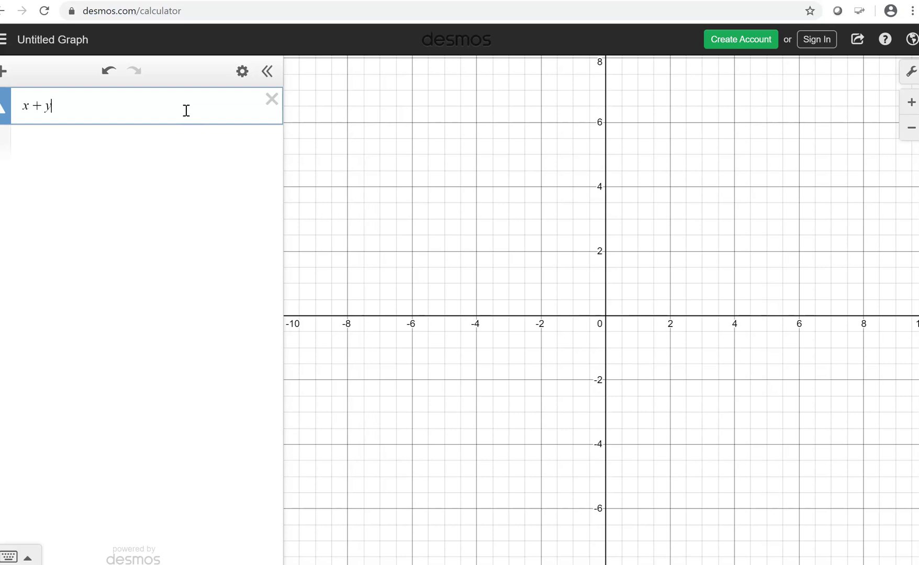
Complete the first expression as the inequality x + y ≥ 1 and show the coordinates of its boundary line's y-intercept.
type(">+")
key("BackSpace")
type("=")
type("1")
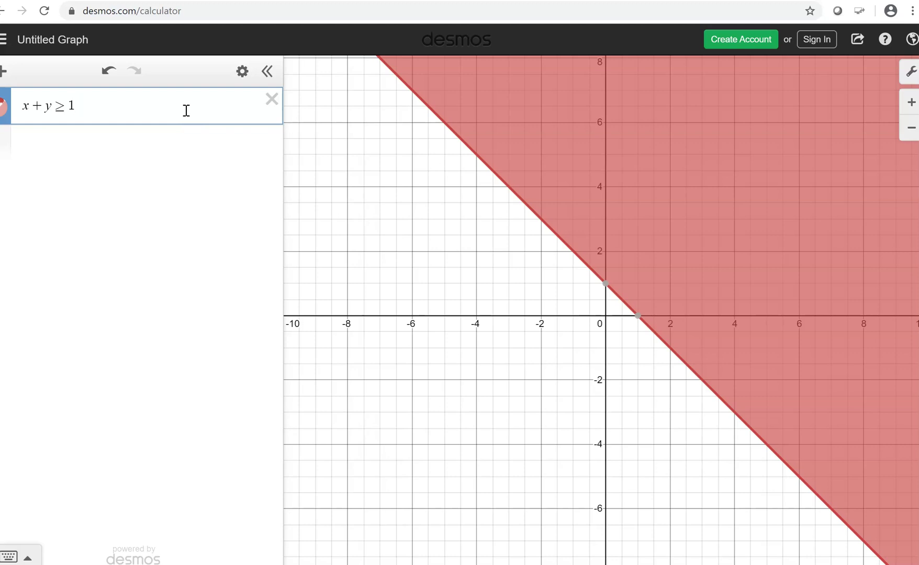
left_click(605, 284)
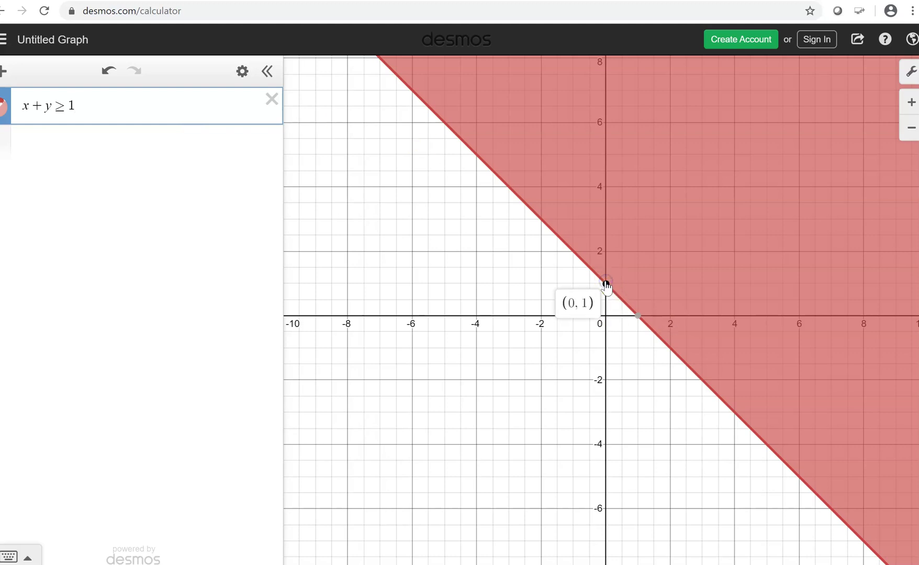
left_click(606, 285)
Add the inequality 3x + y ≤ 9 as the second expression.
left_click(128, 142)
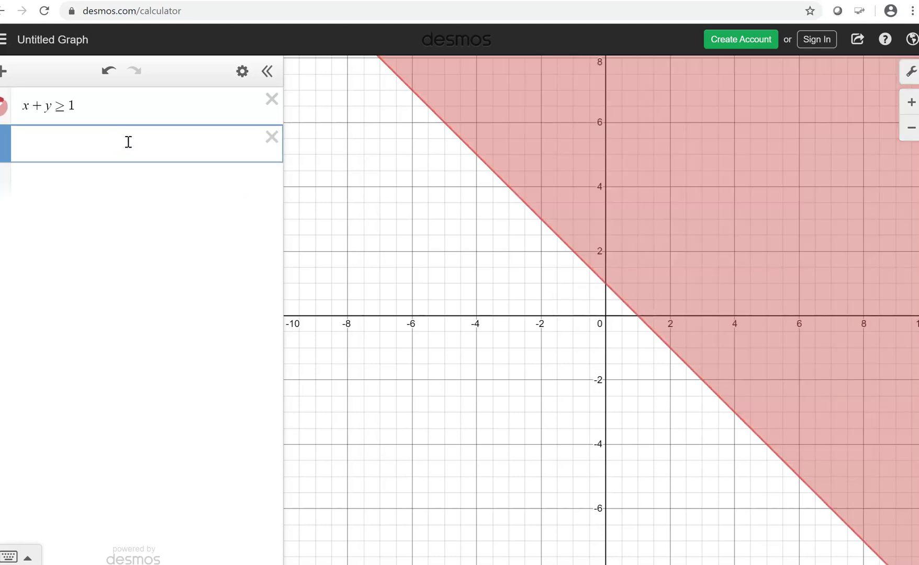
type("3x+y")
type("<")
type("=")
type("9")
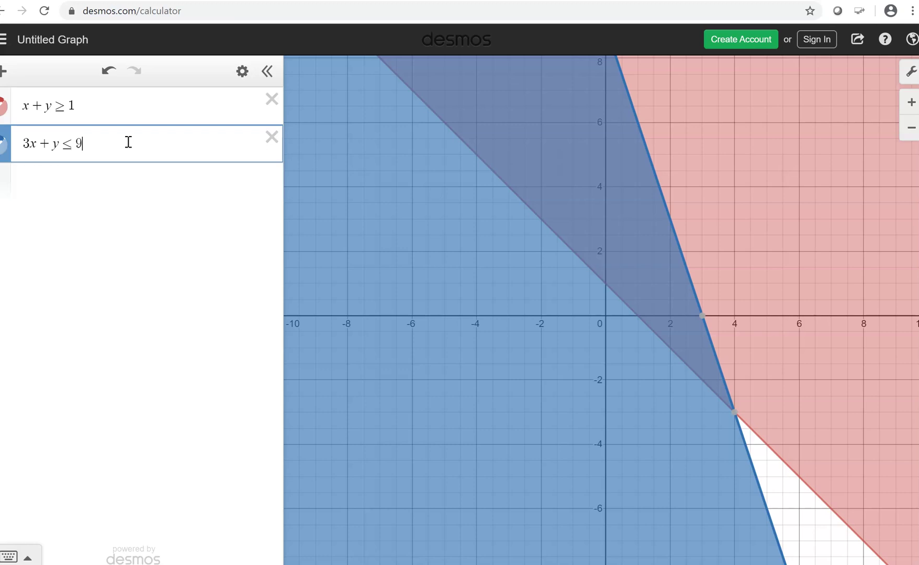
Add the inequality x + 3y ≤ 9 as the third expression.
left_click(76, 183)
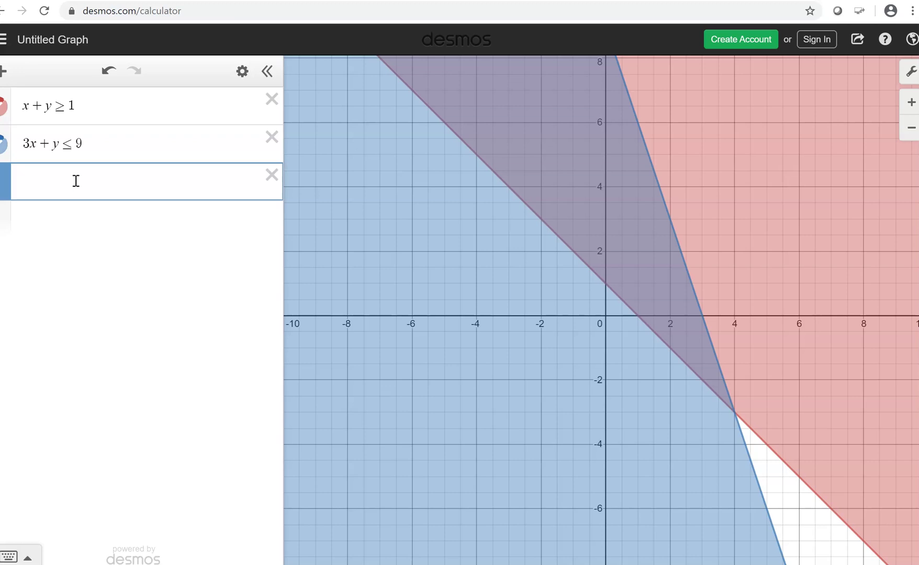
type("x+")
type("3y")
type("<")
type("=9")
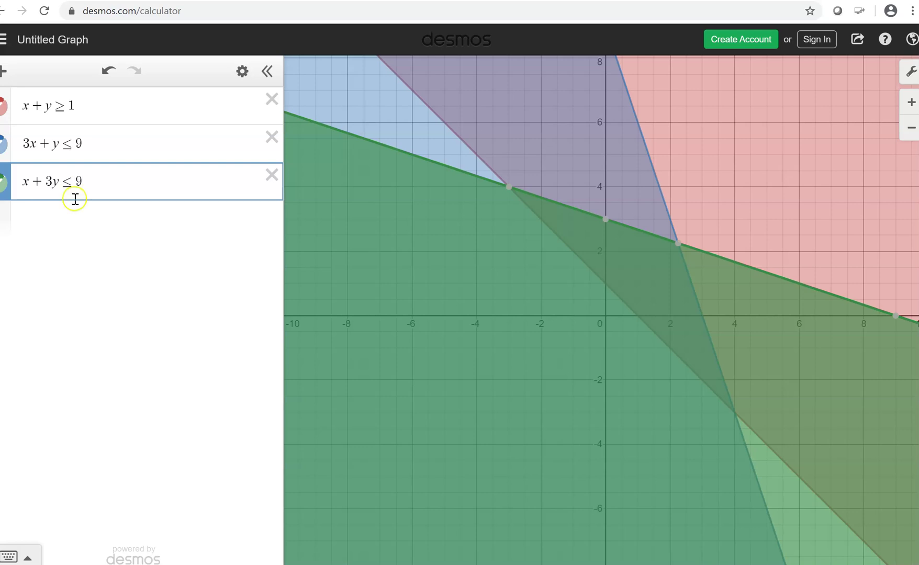
Add the non-negativity constraints x ≥ 0 and y ≥ 0 as two separate expressions.
left_click(74, 217)
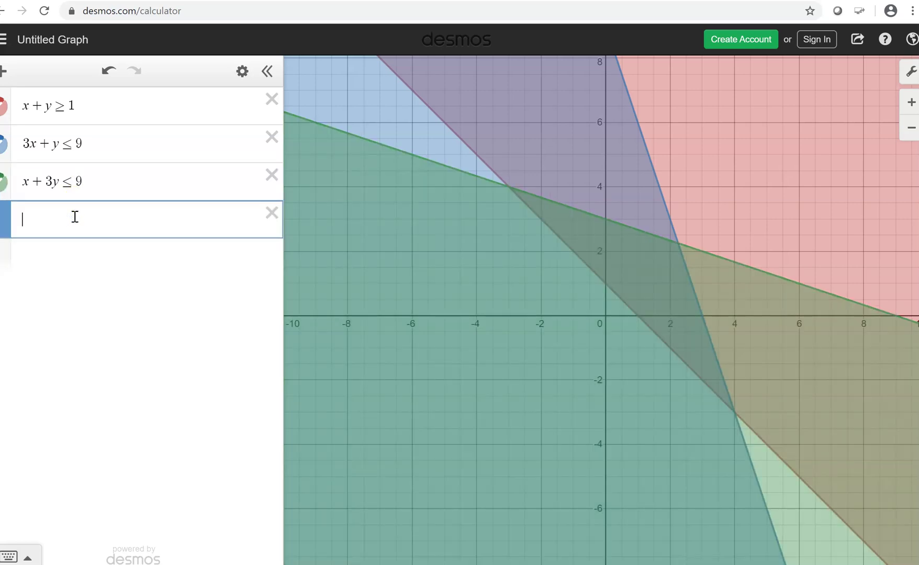
type("x")
type(">=0")
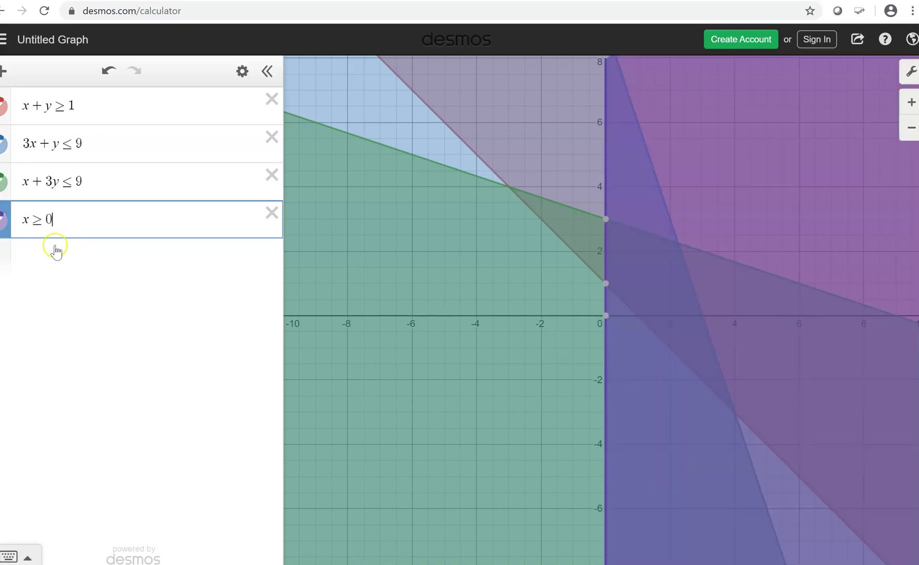
left_click(75, 253)
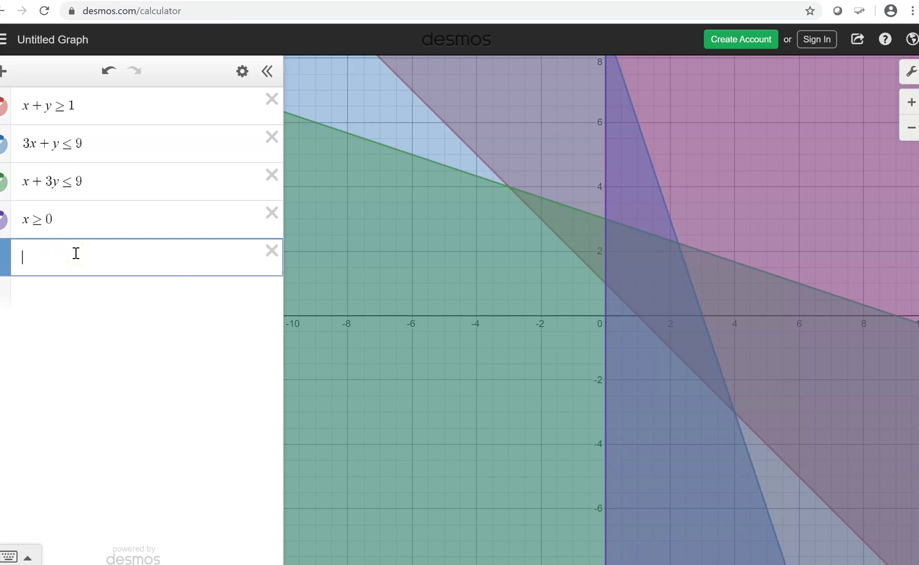
type("y>=0")
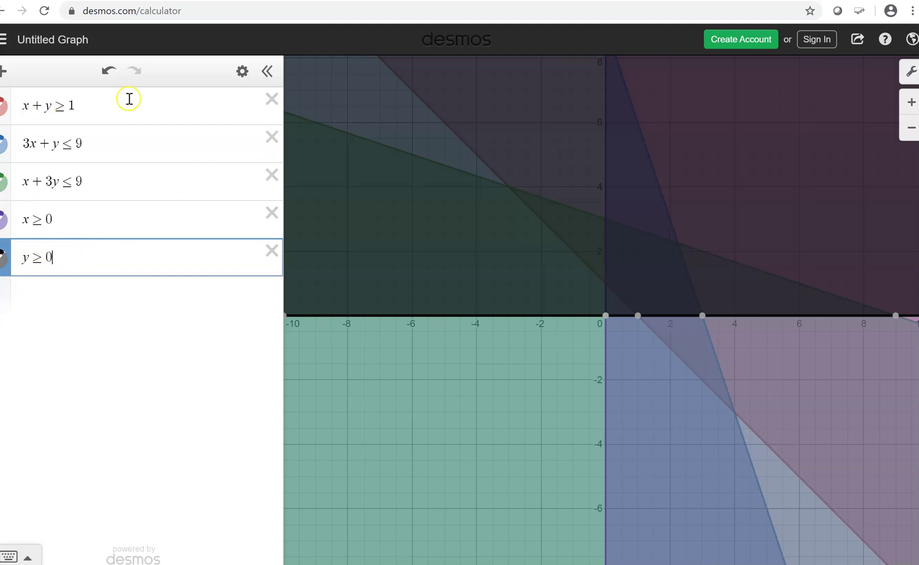
Change the color of the y ≥ 0 inequality to orange and finish editing the expression list.
left_click(243, 73)
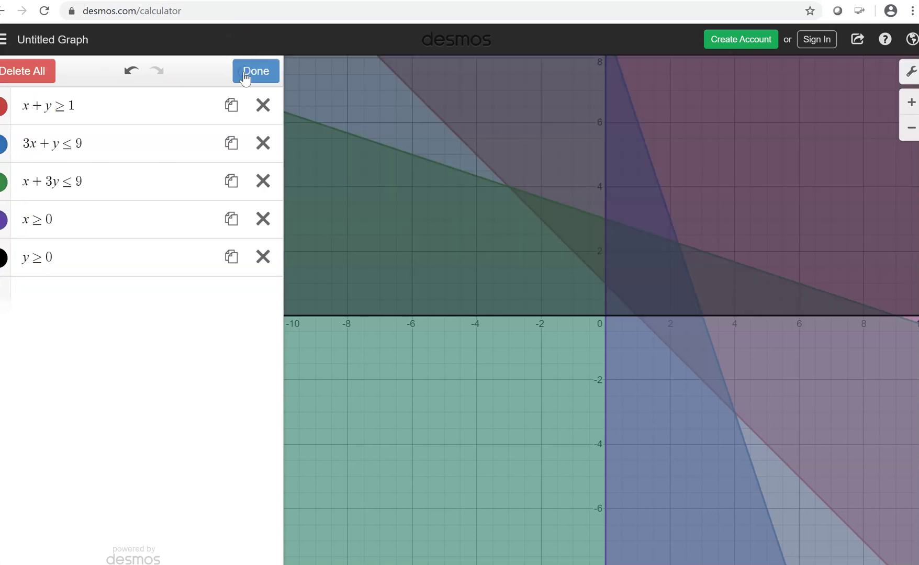
left_click(3, 258)
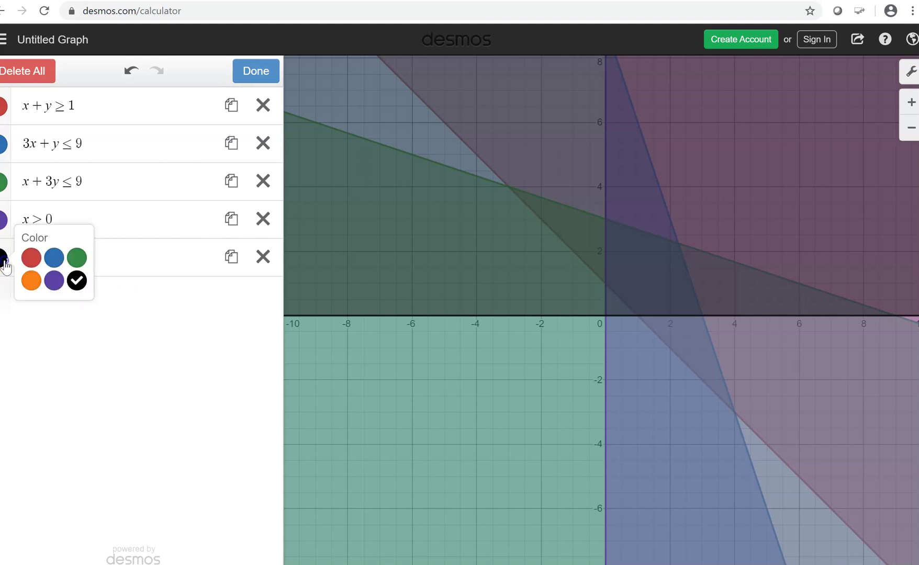
left_click(28, 288)
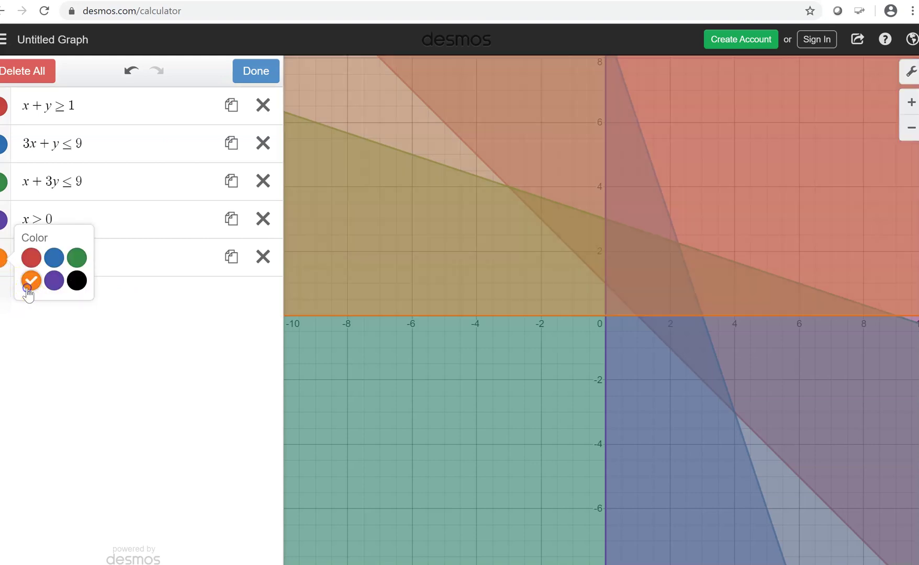
left_click(260, 78)
left_click(165, 356)
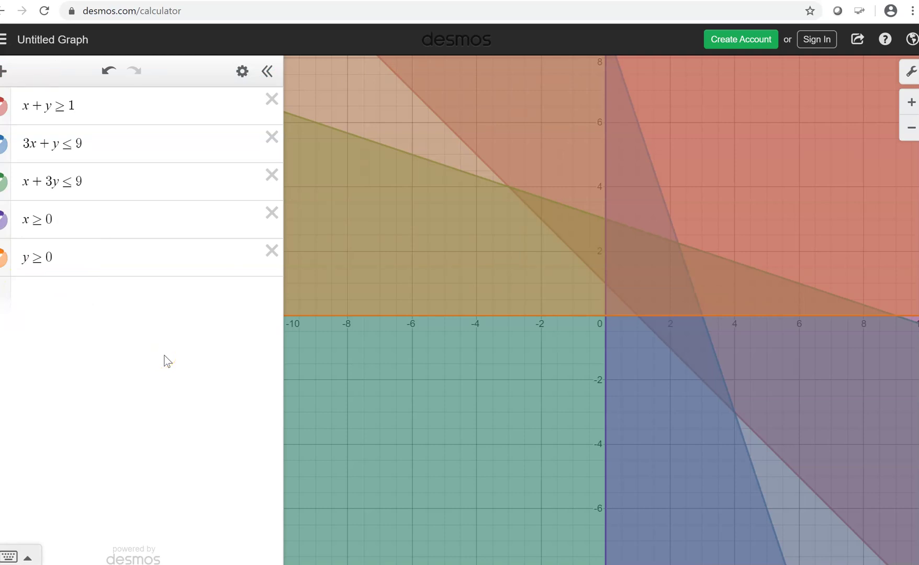
Show coordinate labels at every corner point of the feasible region where all the inequalities overlap.
left_click(706, 234)
left_click(644, 293)
left_click(647, 238)
left_click(605, 281)
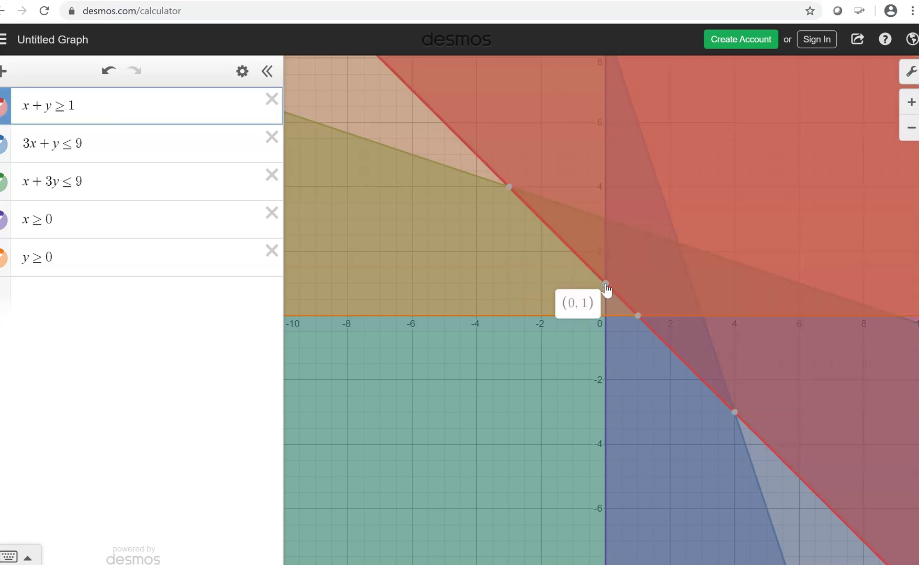
left_click(603, 218)
left_click(604, 219)
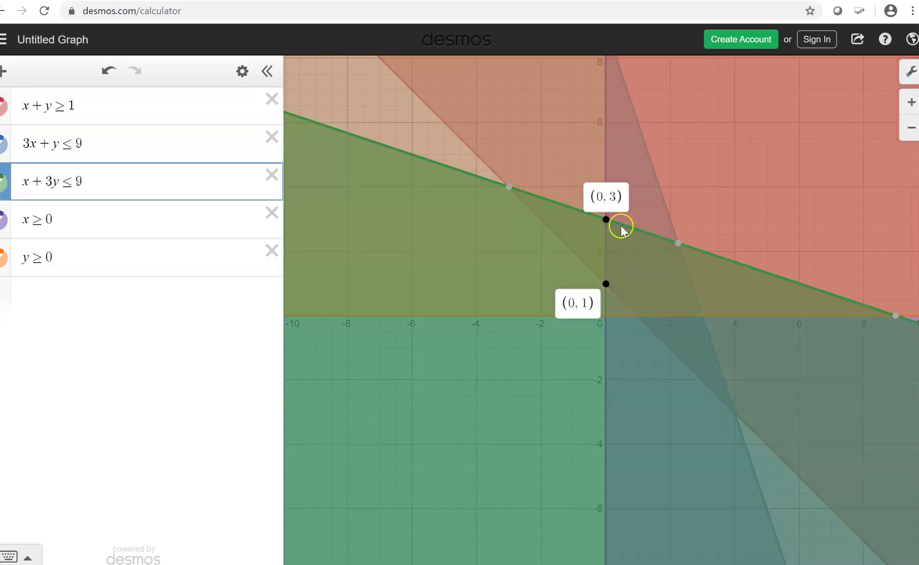
left_click(678, 244)
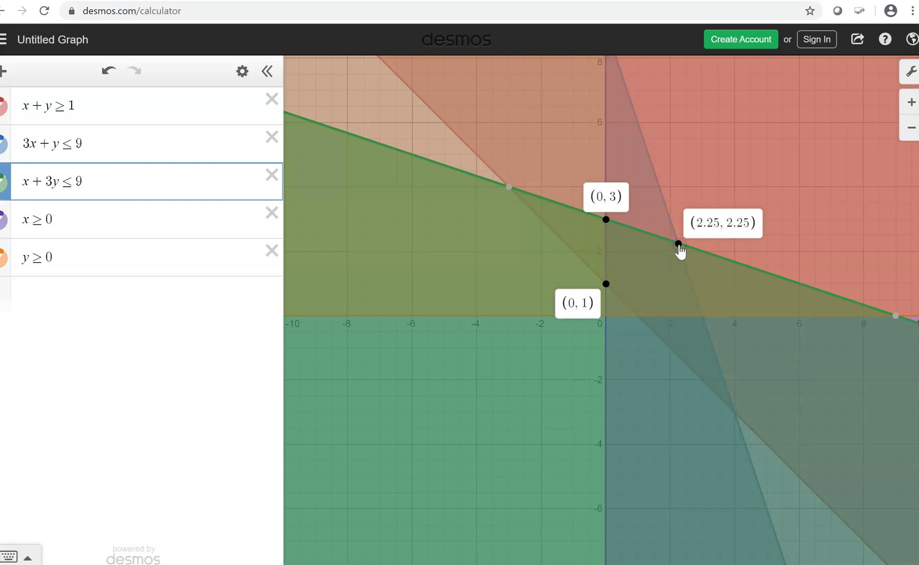
left_click(700, 315)
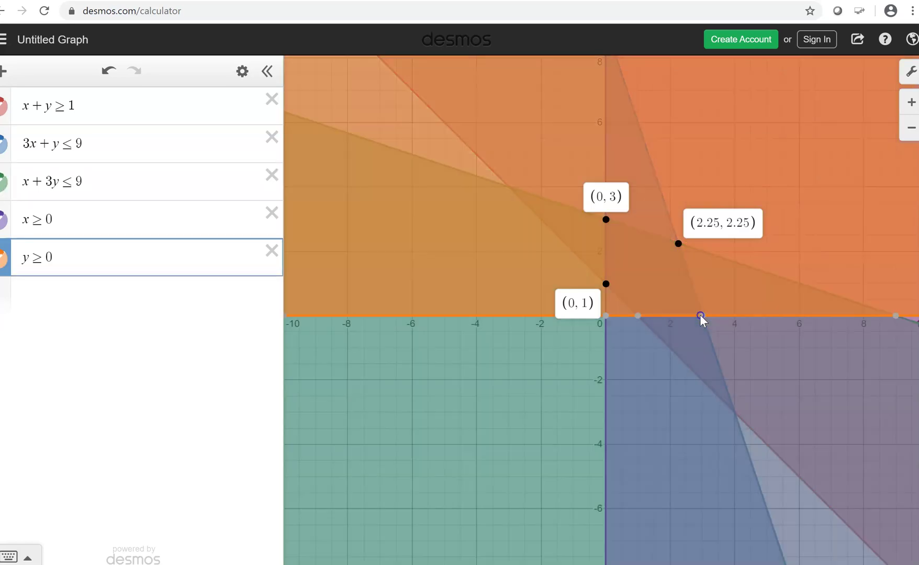
left_click(630, 338)
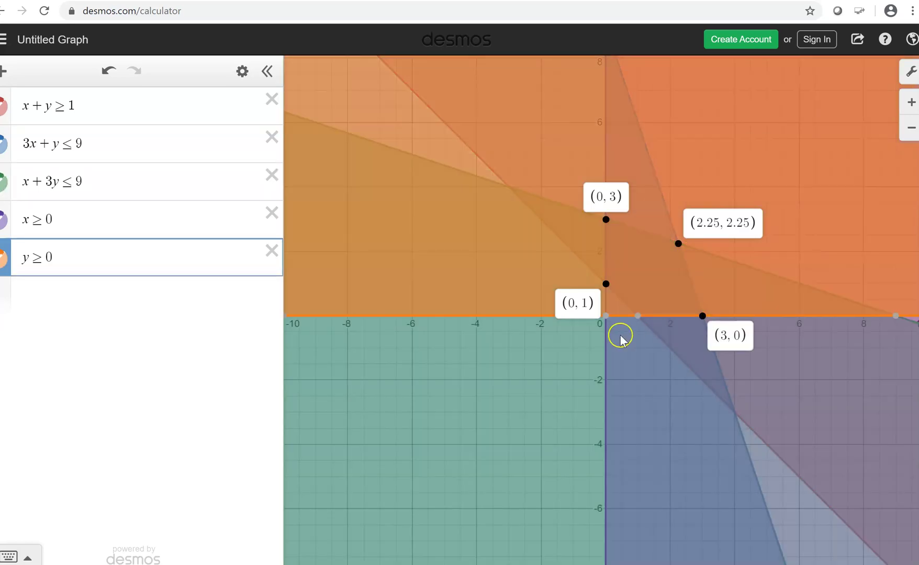
left_click(639, 318)
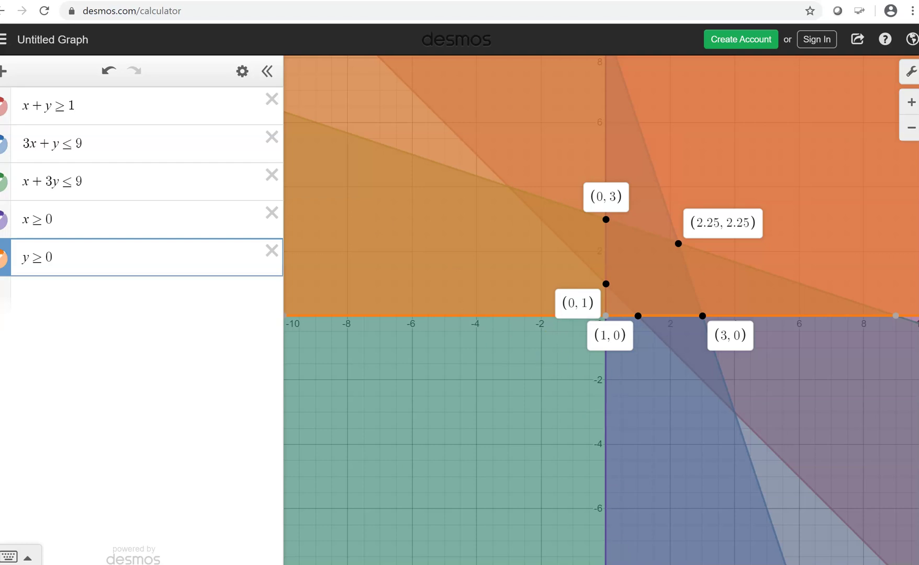
Switch to the worksheet and handwrite "= 4x+28y" after P(x, y) in the header of the Step 3 critical-point table.
key("alt+Tab")
scroll(534, 444, "down", 3)
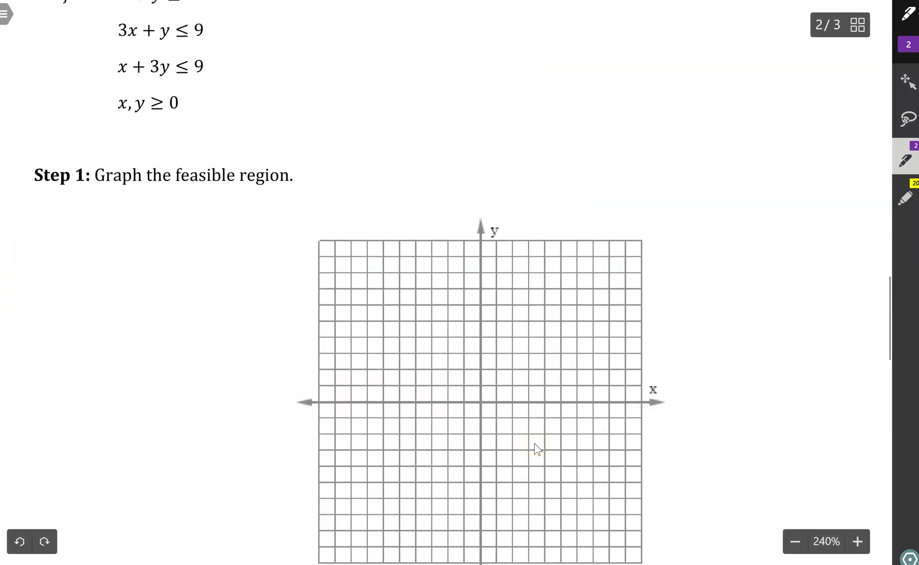
scroll(535, 444, "down", 2)
scroll(534, 444, "down", 9)
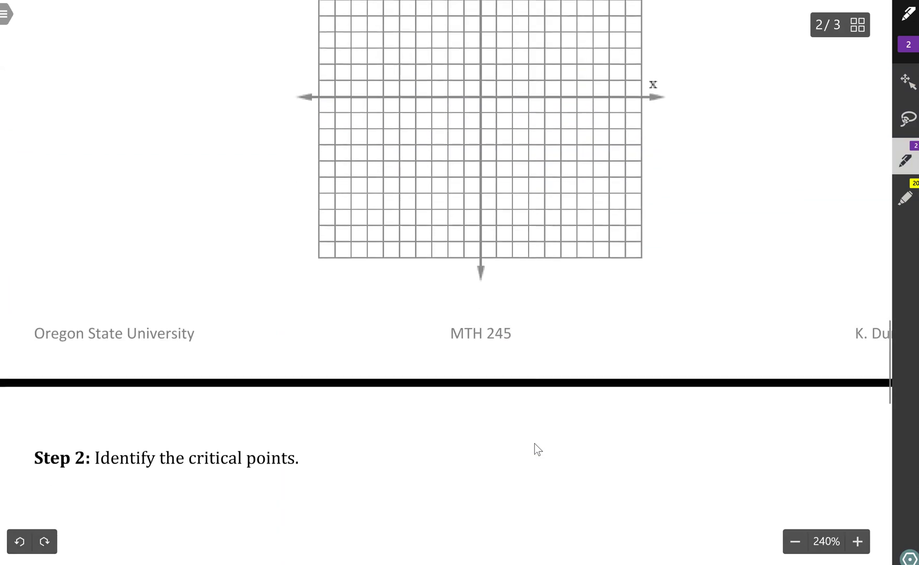
scroll(535, 443, "down", 3)
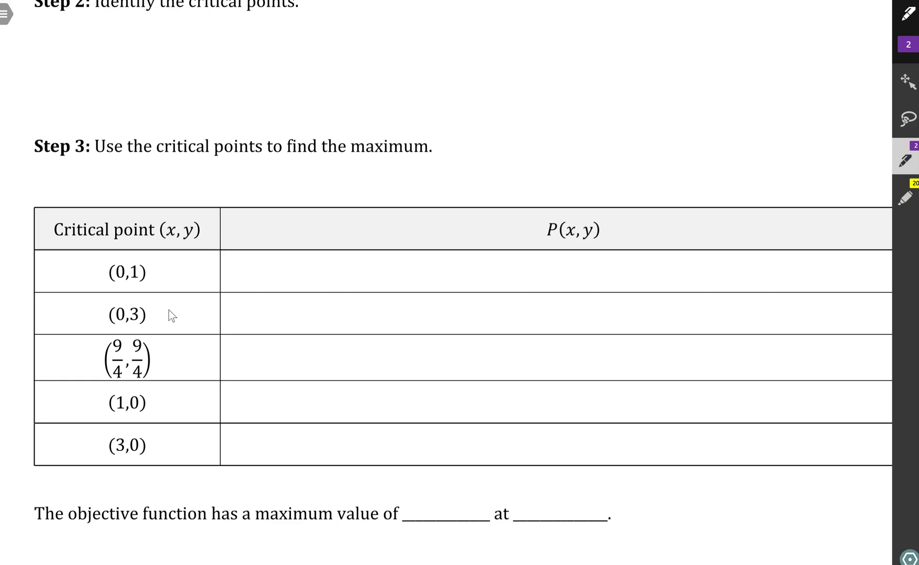
left_click_drag(611, 231, 619, 231)
mouse_move(610, 236)
left_mouse_down()
mouse_move(639, 231)
mouse_move(636, 243)
left_mouse_up()
mouse_move(638, 225)
left_mouse_down()
mouse_move(649, 233)
mouse_move(642, 238)
left_mouse_up()
left_click_drag(661, 223, 661, 232)
left_click_drag(671, 220, 680, 242)
mouse_move(691, 218)
left_mouse_down()
mouse_move(686, 231)
mouse_move(690, 221)
left_mouse_up()
left_click_drag(696, 231, 702, 272)
Handwrite x and y above the matching coordinates of the critical points (0,1) and (0,3).
left_click_drag(113, 250, 119, 259)
left_click_drag(136, 239, 141, 263)
left_click_drag(116, 294, 123, 304)
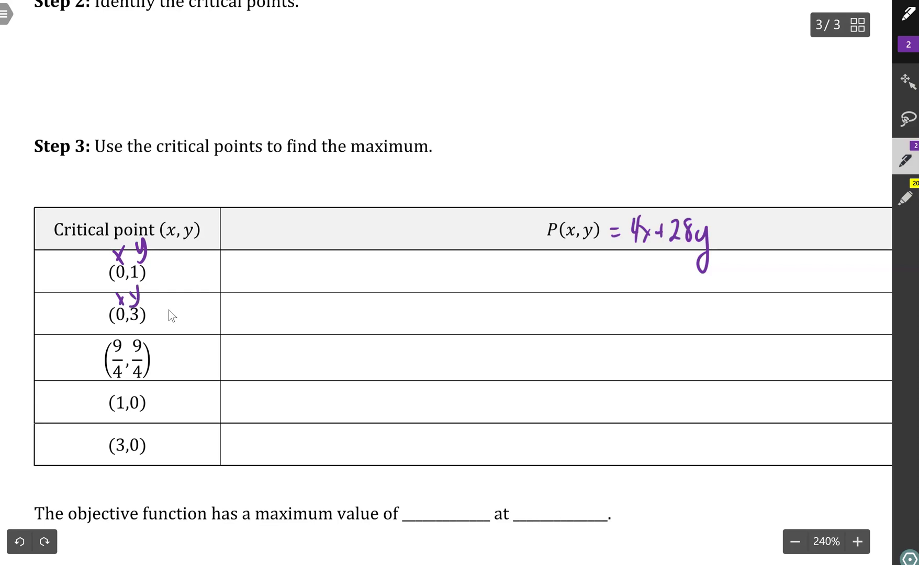
Handwrite the evaluation "4(0) + 28(1) = 28" in the P(x, y) cell of the (0,1) row.
mouse_move(261, 262)
left_mouse_down()
mouse_move(262, 283)
mouse_move(270, 284)
left_mouse_up()
mouse_move(273, 260)
left_mouse_down()
mouse_move(273, 288)
mouse_move(297, 262)
left_mouse_up()
mouse_move(306, 254)
left_mouse_down()
mouse_move(311, 288)
mouse_move(331, 283)
left_mouse_up()
mouse_move(326, 276)
left_mouse_down()
mouse_move(365, 288)
mouse_move(373, 268)
mouse_move(393, 292)
left_mouse_up()
left_click_drag(403, 261, 405, 288)
mouse_move(410, 255)
left_mouse_down()
mouse_move(412, 292)
mouse_move(440, 267)
left_mouse_up()
left_click_drag(427, 280, 486, 287)
mouse_move(497, 266)
left_mouse_down()
mouse_move(487, 276)
mouse_move(498, 265)
left_mouse_up()
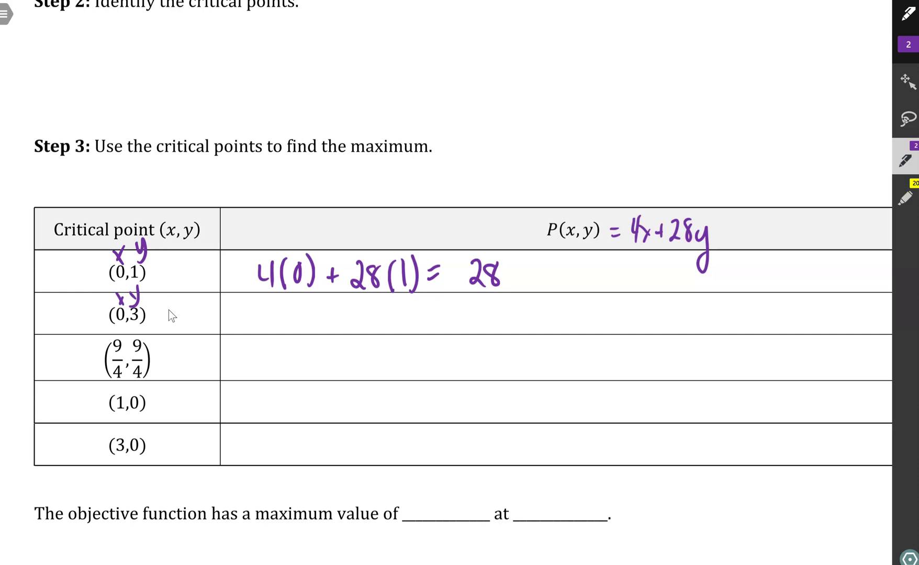
Highlight the results 84, 72, 4 and 12 in yellow in the P(x, y) column.
scroll(172, 315, "down", 3)
scroll(173, 315, "up", 2)
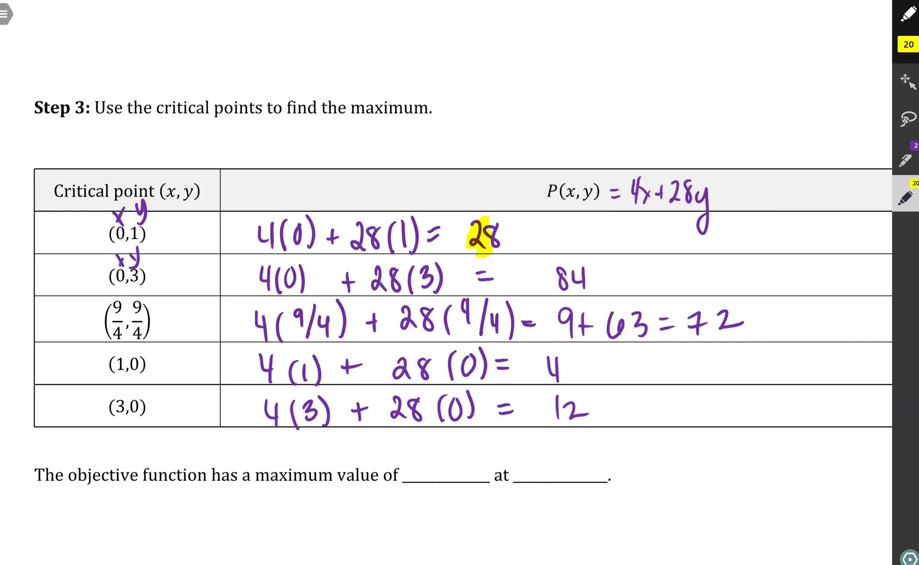
left_click_drag(556, 276, 578, 290)
left_click_drag(691, 314, 730, 330)
mouse_move(539, 364)
left_mouse_down()
mouse_move(559, 382)
mouse_move(563, 366)
left_mouse_up()
left_click_drag(556, 398, 584, 421)
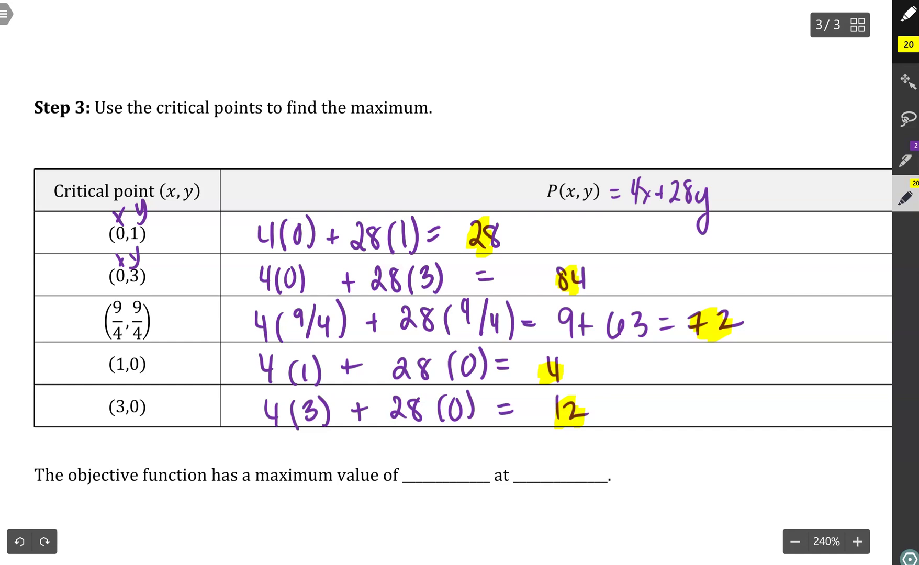
Complete the concluding sentence with the purple pen, writing 84 as the maximum value and (0,3) as its location.
left_click(905, 159)
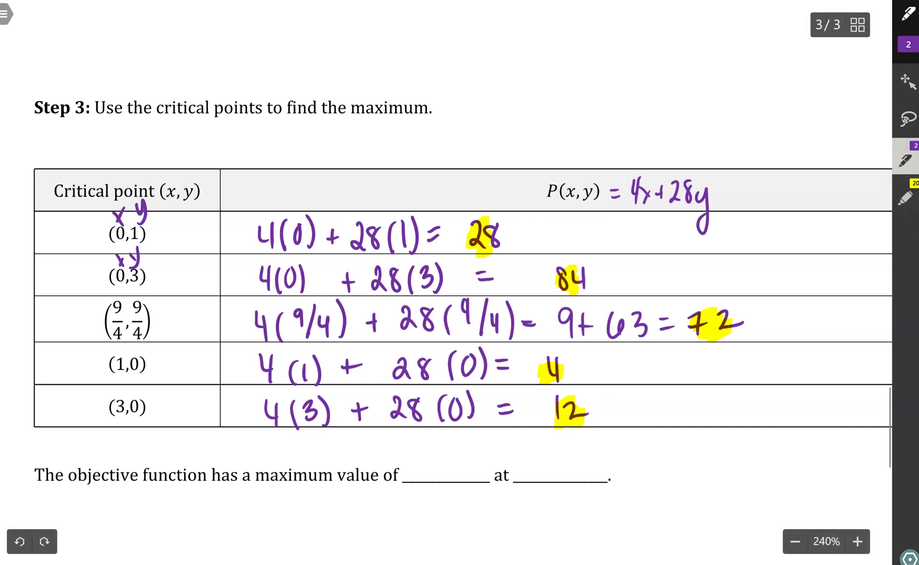
mouse_move(441, 440)
left_mouse_down()
mouse_move(434, 446)
mouse_move(442, 438)
mouse_move(464, 456)
left_mouse_up()
left_click_drag(462, 440, 464, 480)
left_click_drag(549, 445, 542, 479)
mouse_move(562, 449)
left_mouse_down()
mouse_move(557, 474)
mouse_move(565, 449)
left_mouse_up()
left_click_drag(576, 463, 574, 475)
mouse_move(586, 447)
left_mouse_down()
mouse_move(600, 453)
mouse_move(592, 472)
left_mouse_up()
left_click_drag(607, 431, 610, 475)
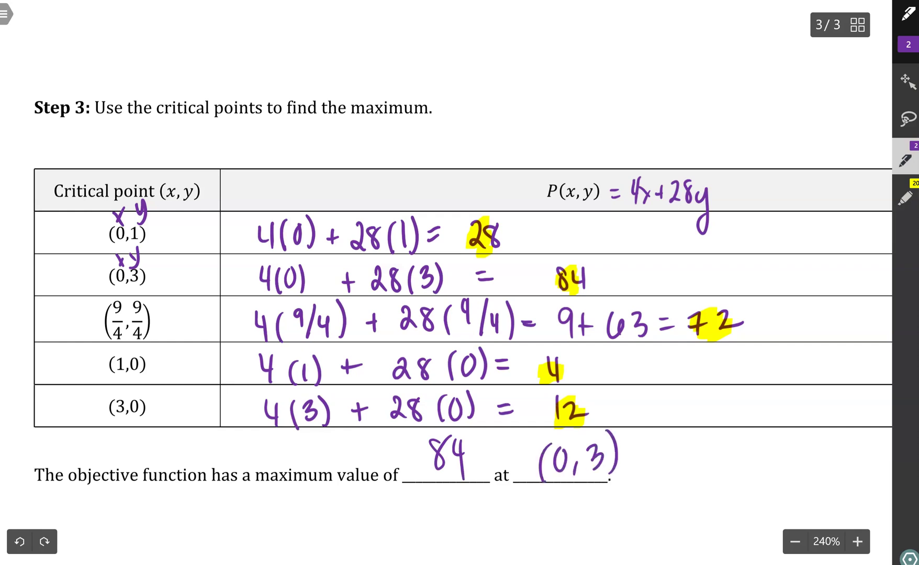